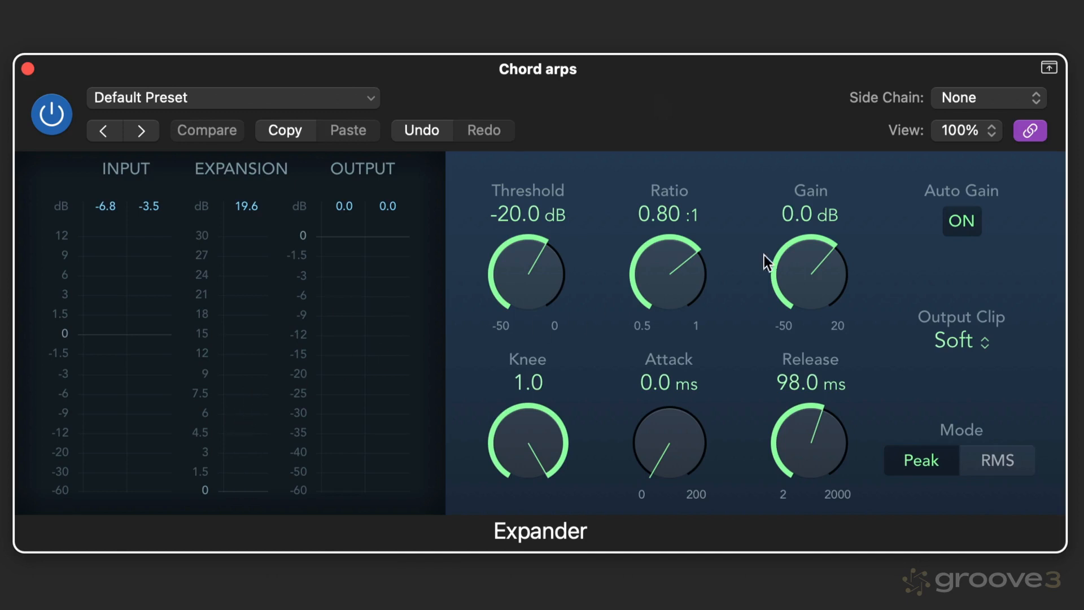
- Lower the expansion ratio to 0.69:1 and try out the knee and attack controls
{"action": "left_click", "coordinate": [966, 221]}
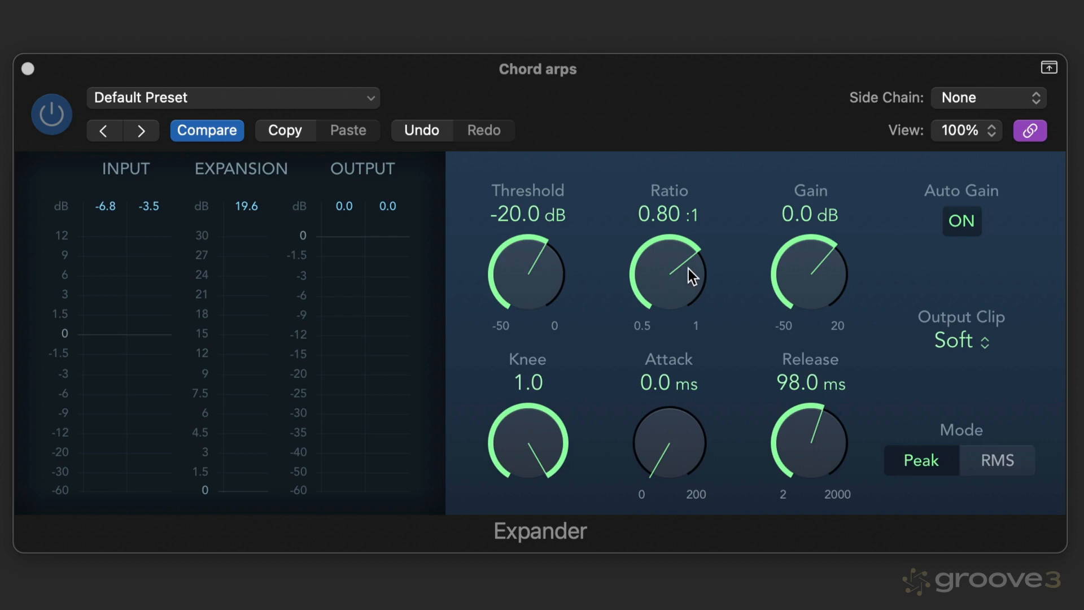
{"action": "left_click_drag", "start_coordinate": [689, 268], "coordinate": [607, 336]}
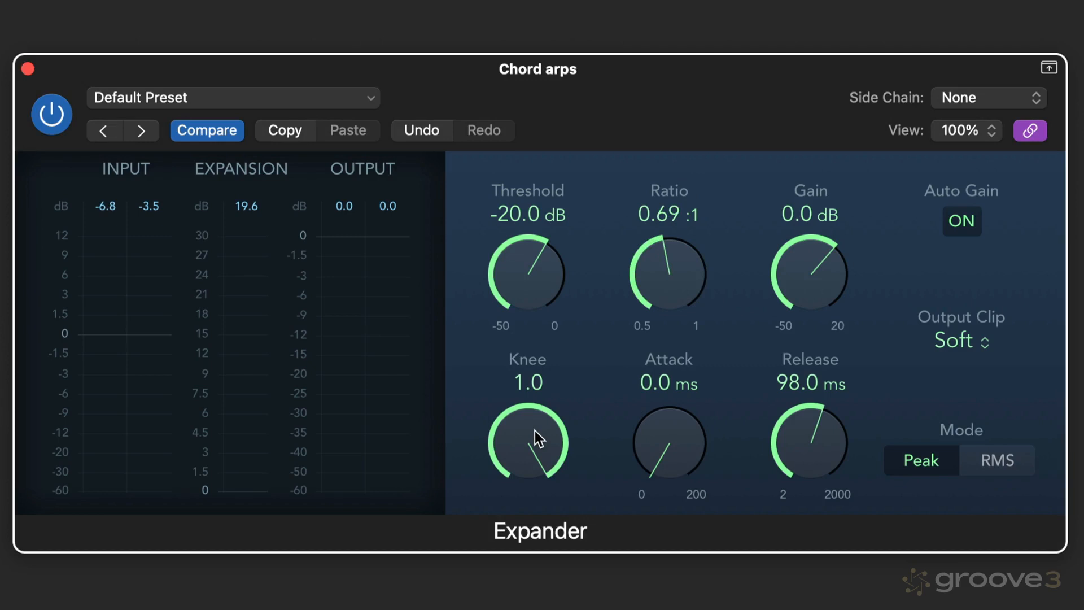
{"action": "left_click_drag", "start_coordinate": [534, 433], "coordinate": [552, 402]}
{"action": "left_click_drag", "start_coordinate": [661, 431], "coordinate": [655, 471]}
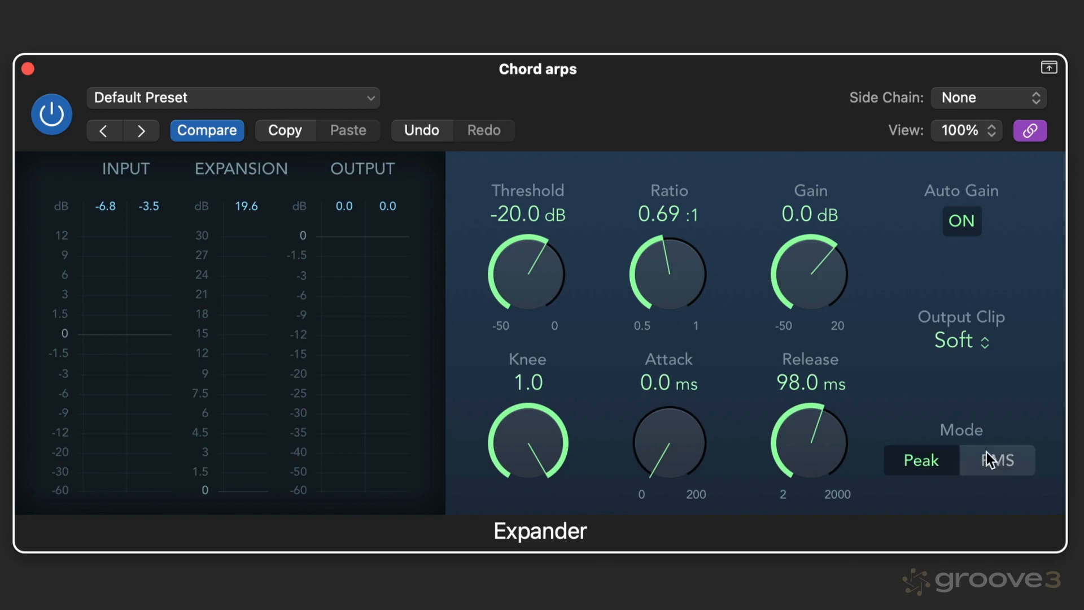
- Try Output Clip at Off and return it to Soft
{"action": "left_click", "coordinate": [961, 338]}
{"action": "left_click", "coordinate": [962, 329]}
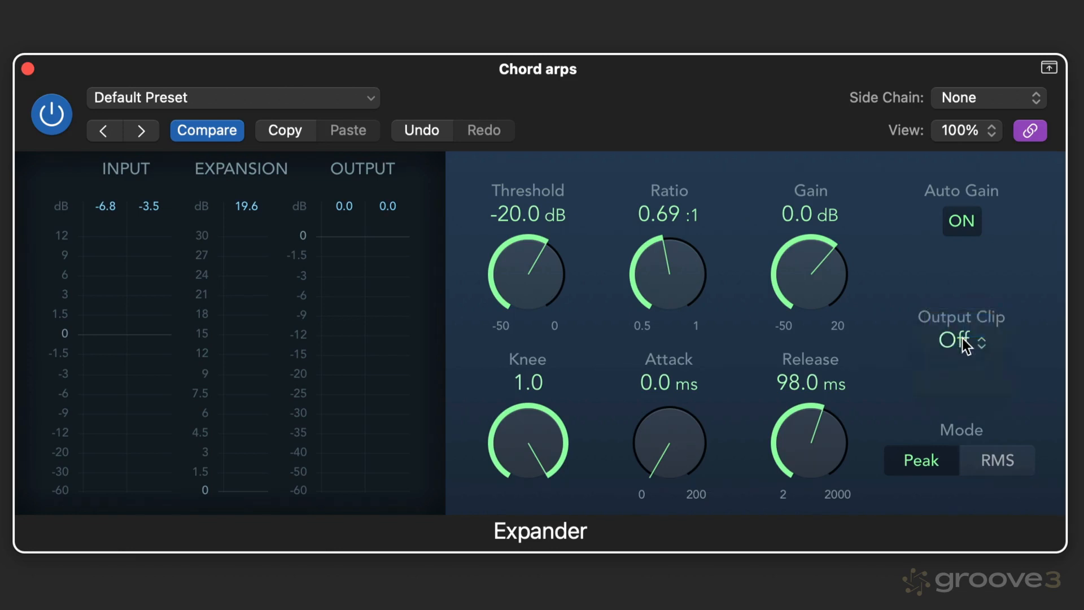
{"action": "left_click", "coordinate": [963, 339]}
{"action": "left_click", "coordinate": [962, 374]}
- Bypass the Expander on the Chord arps track briefly and switch it back on
{"action": "left_click", "coordinate": [55, 115]}
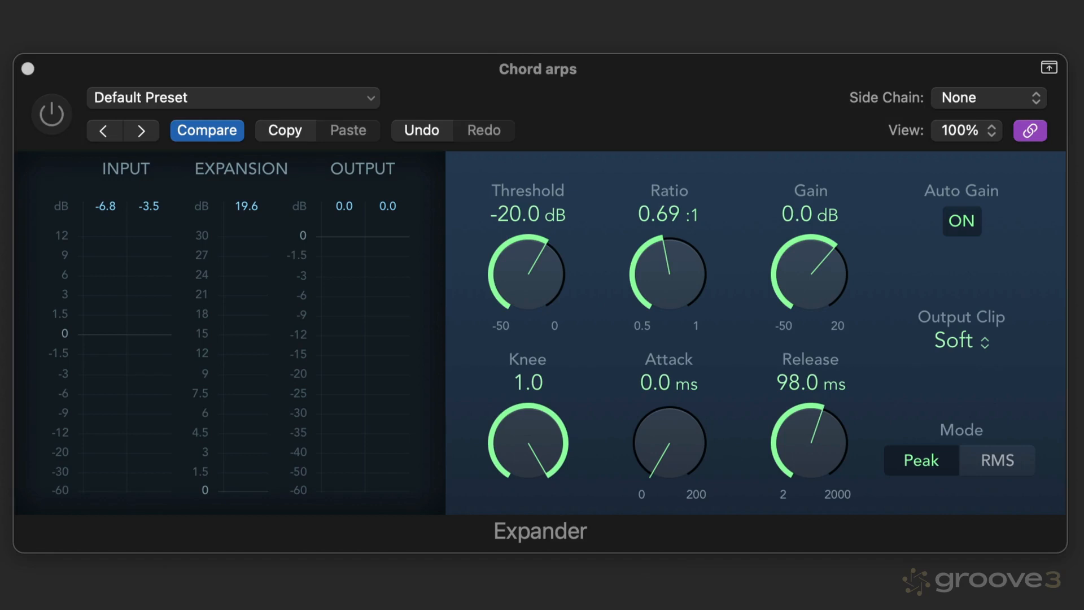
{"action": "left_click", "coordinate": [200, 57]}
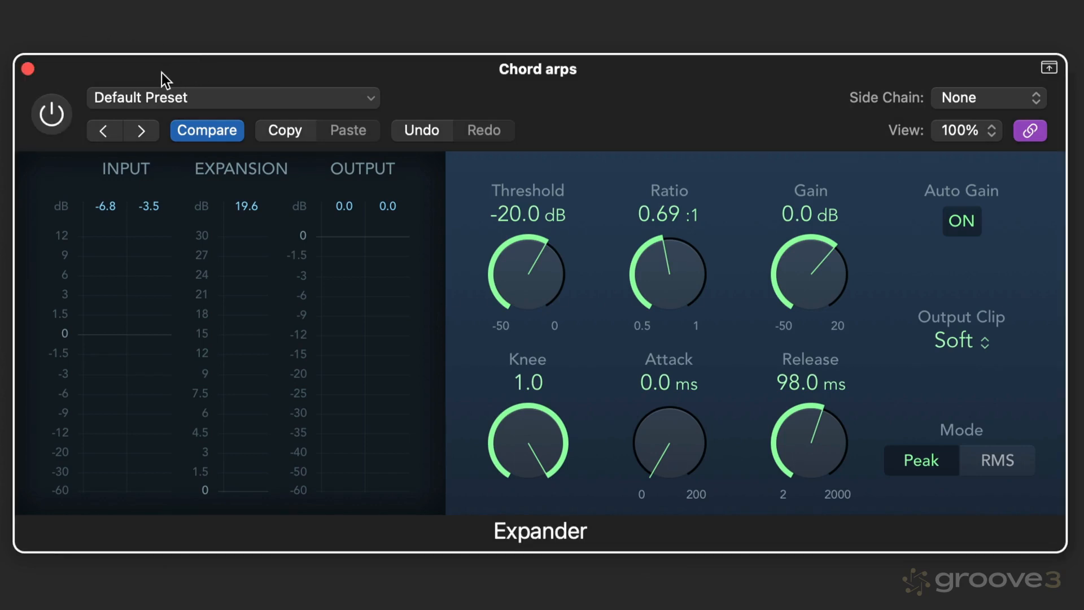
{"action": "left_click", "coordinate": [58, 109]}
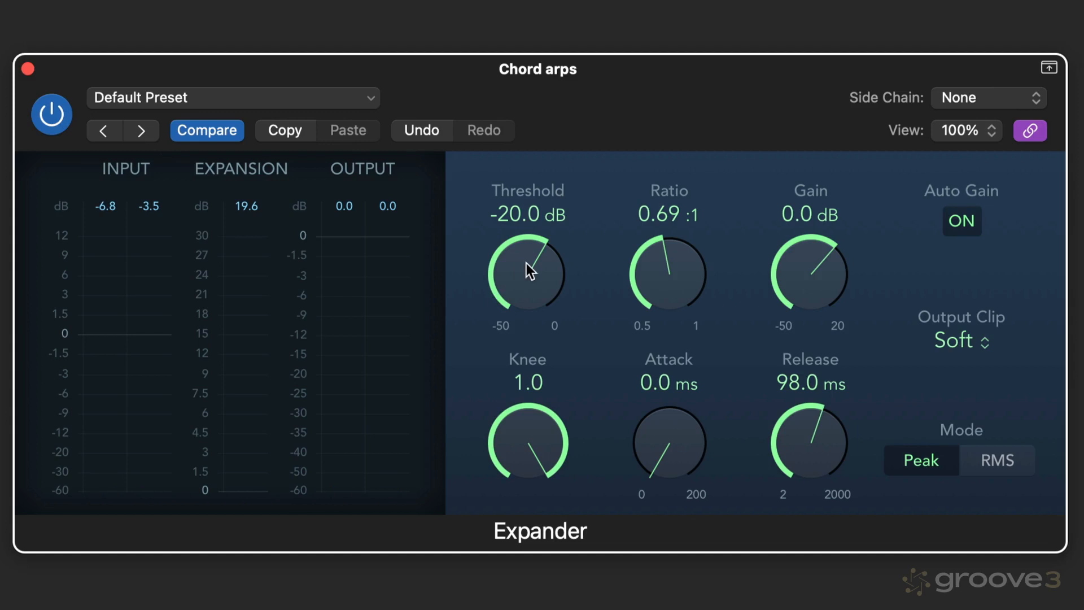
- Set the expander's threshold to -27.5 dB and its ratio to 0.57:1
{"action": "left_click_drag", "start_coordinate": [531, 258], "coordinate": [499, 306]}
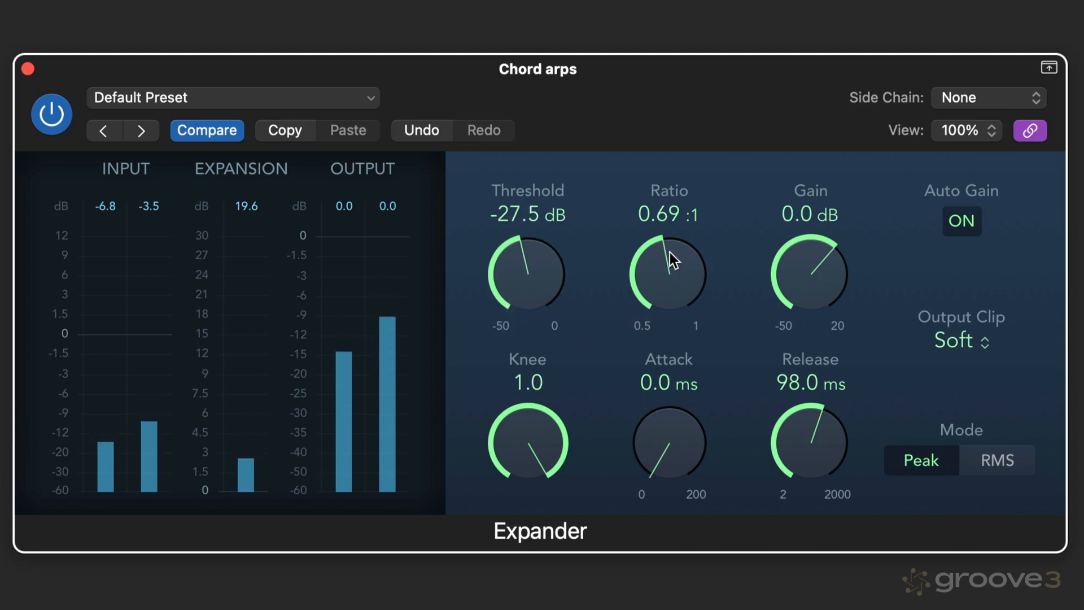
{"action": "left_click_drag", "start_coordinate": [669, 253], "coordinate": [604, 338]}
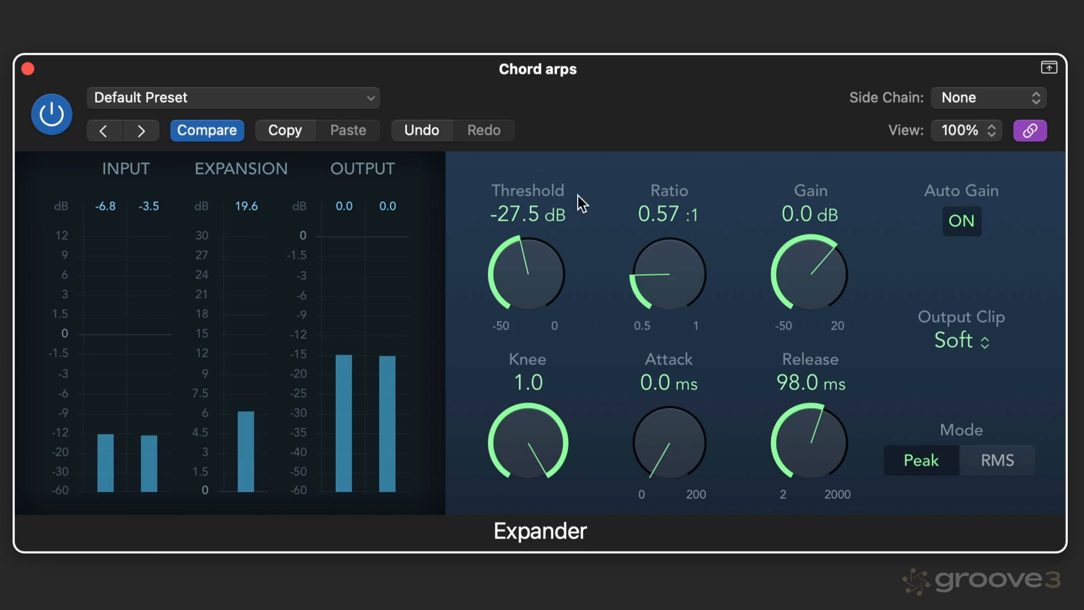
- Compare the expanded and unprocessed sound by bypassing and re-enabling the Expander twice during playback
{"action": "left_click", "coordinate": [56, 120]}
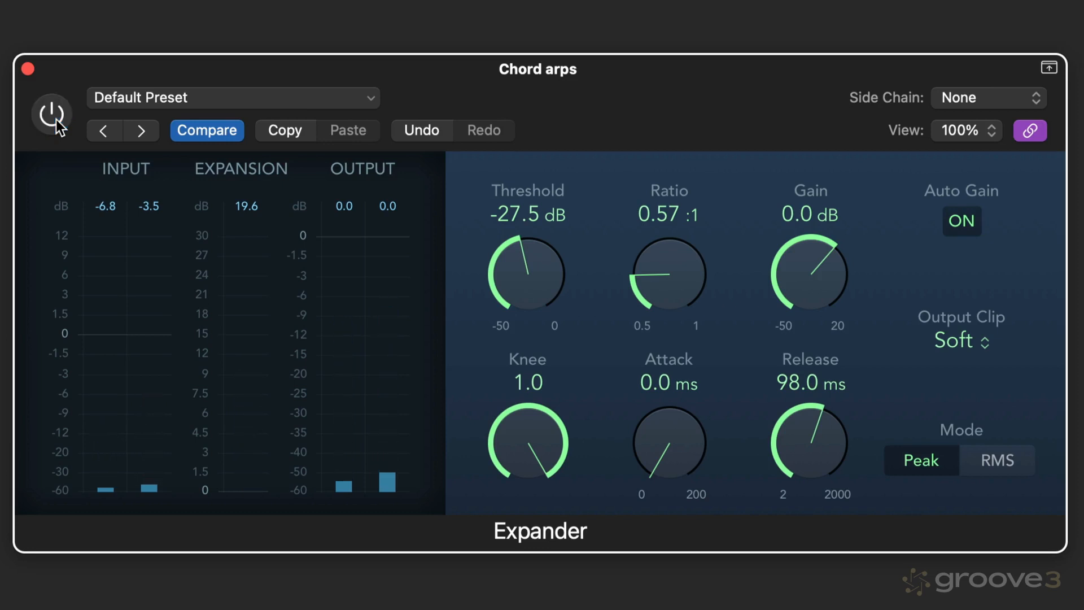
{"action": "left_click", "coordinate": [57, 120]}
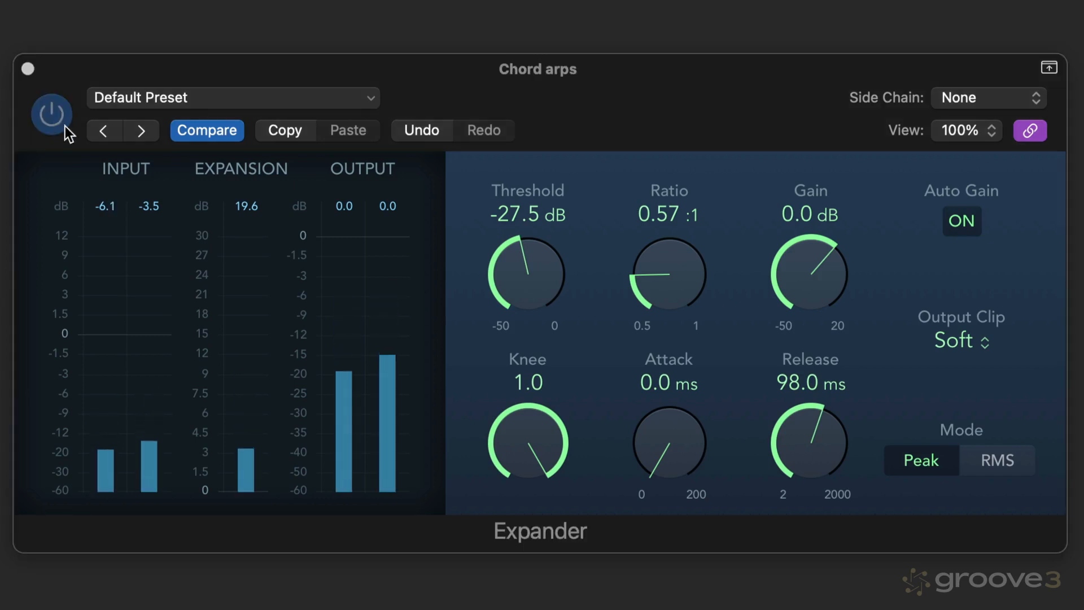
{"action": "left_click", "coordinate": [63, 78]}
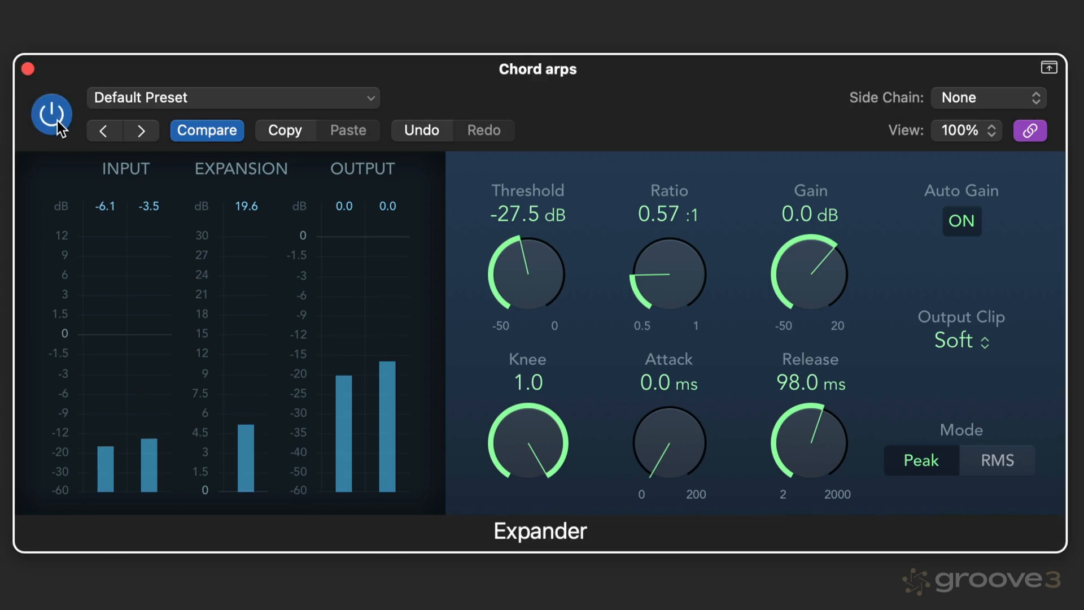
{"action": "left_click", "coordinate": [56, 120]}
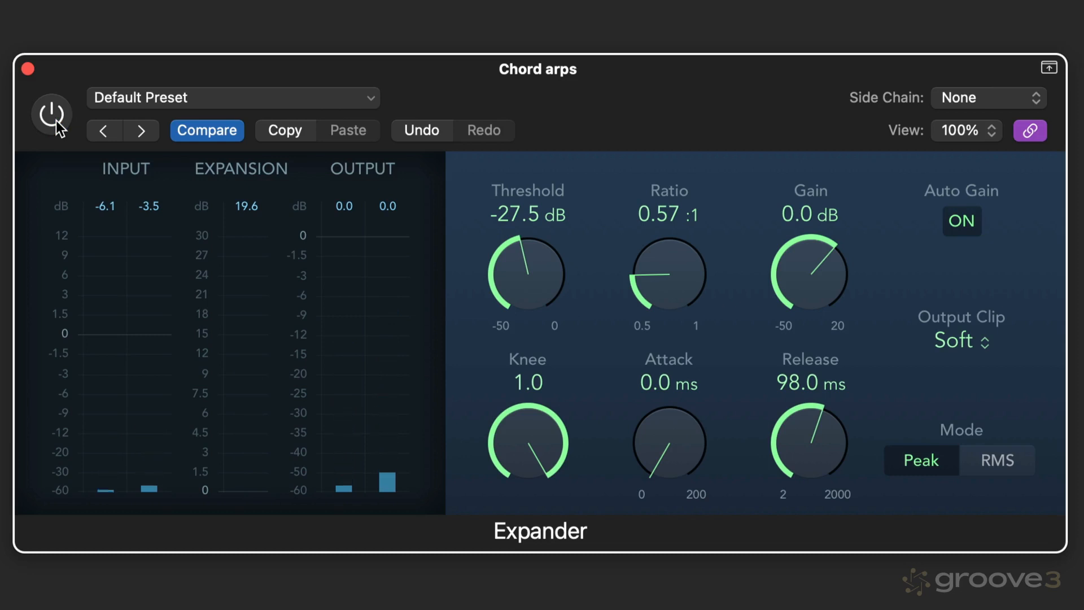
{"action": "left_click", "coordinate": [55, 120]}
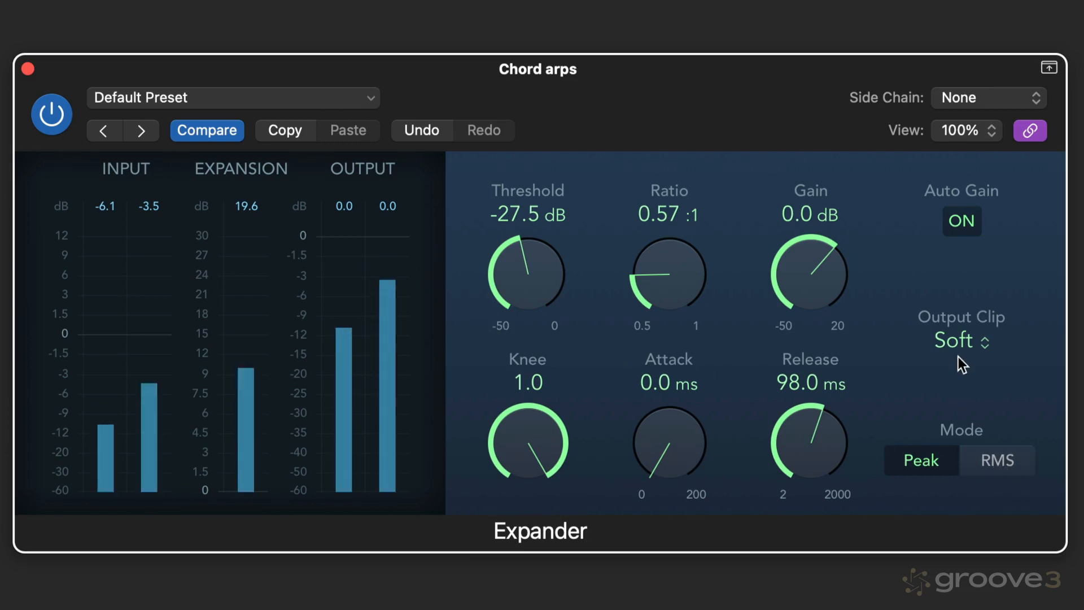
- Audition Output Clip at Hard during playback and return it to Soft
{"action": "left_click", "coordinate": [959, 340]}
{"action": "left_click", "coordinate": [969, 373]}
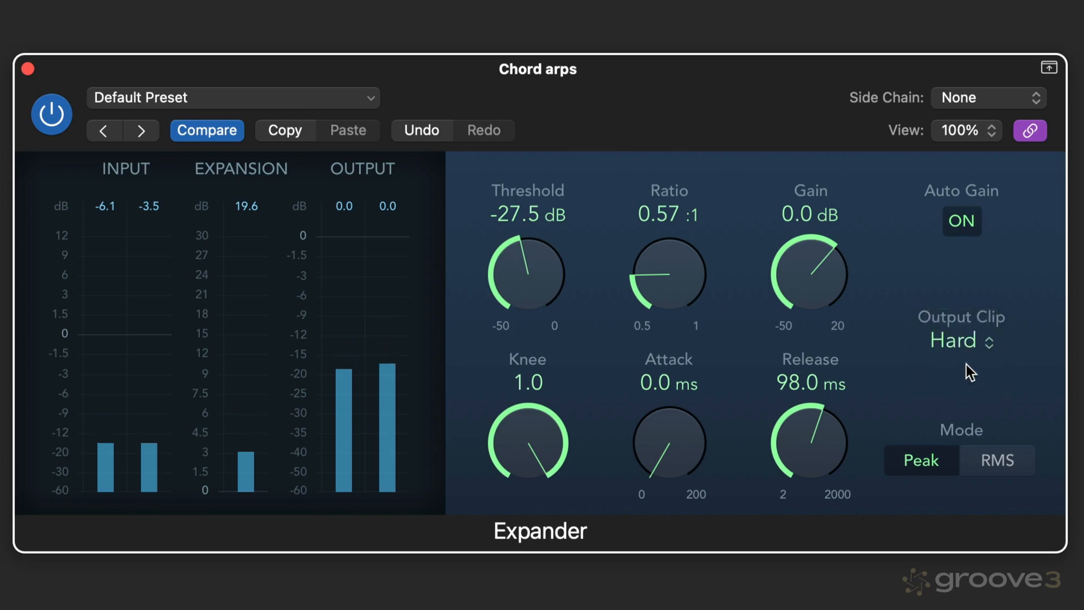
{"action": "left_click", "coordinate": [962, 342]}
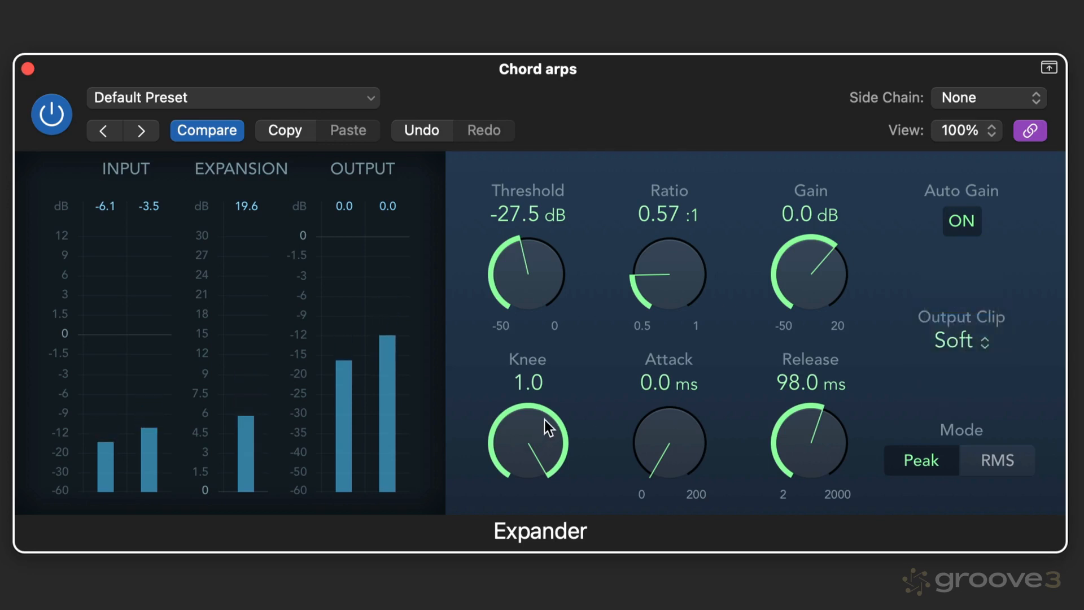
- Audition the knee at 0.0 and set it to 0.9
{"action": "left_click_drag", "start_coordinate": [544, 419], "coordinate": [457, 608]}
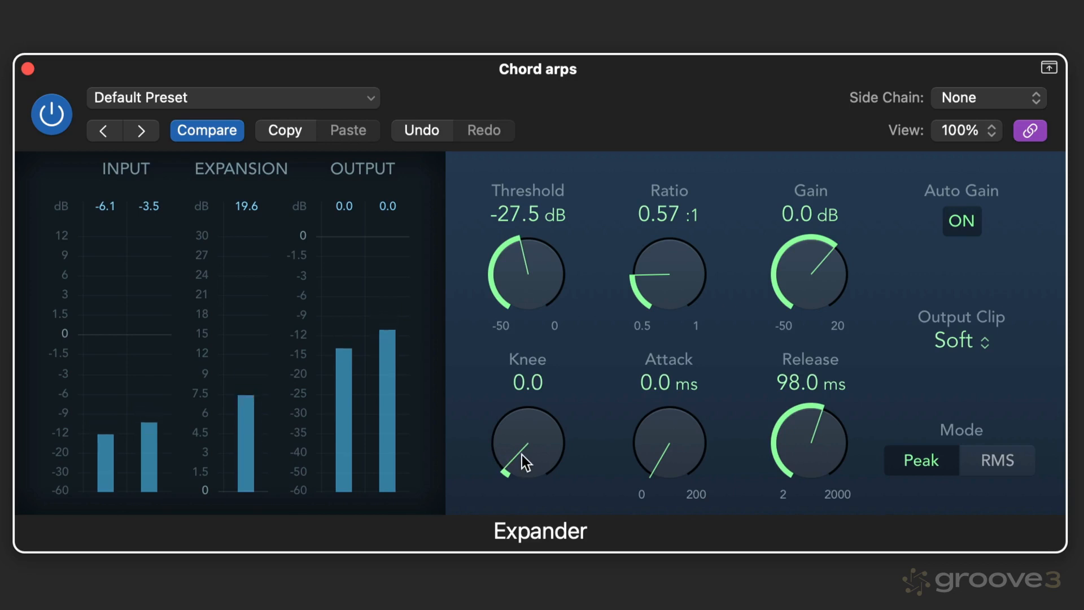
{"action": "left_click_drag", "start_coordinate": [522, 455], "coordinate": [577, 147]}
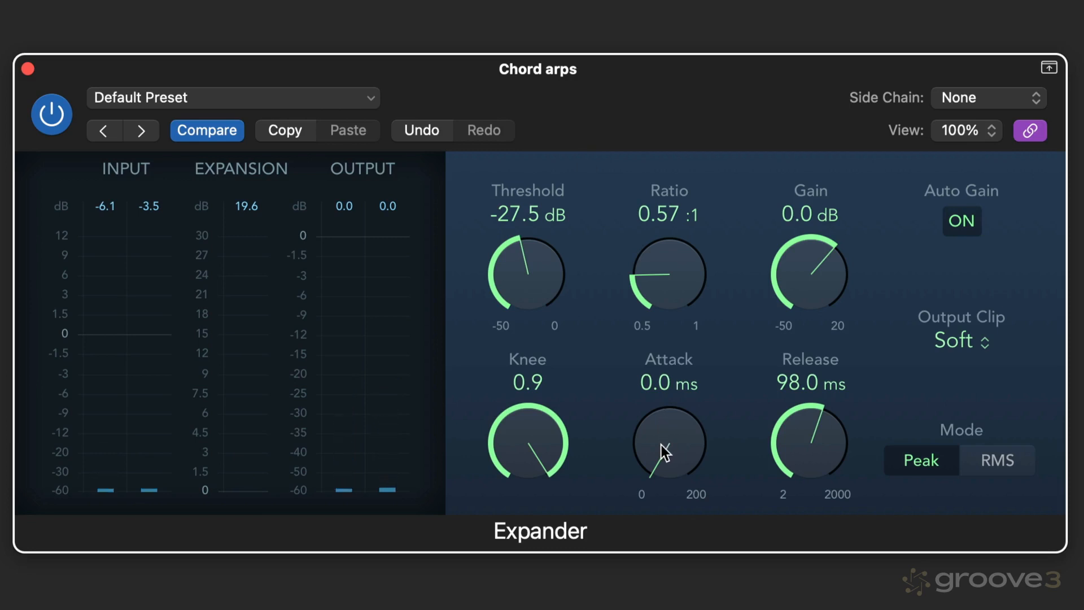
- Audition an attack of 15.5 ms against the bypassed signal and return the attack to 0.0 ms
{"action": "left_click_drag", "start_coordinate": [664, 442], "coordinate": [663, 395]}
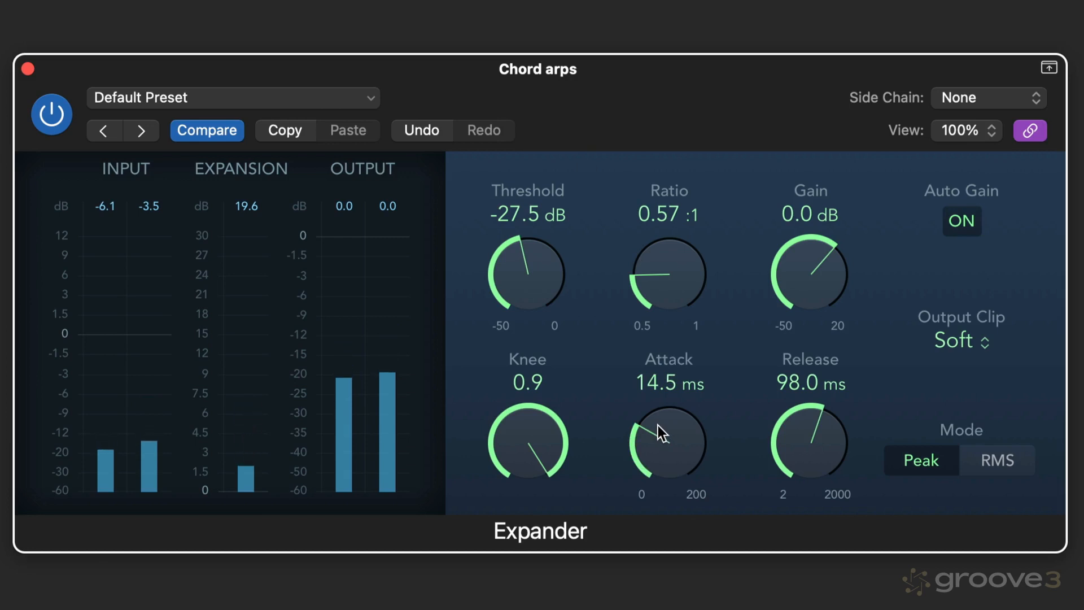
{"action": "left_click_drag", "start_coordinate": [658, 426], "coordinate": [658, 419]}
{"action": "left_click", "coordinate": [56, 124]}
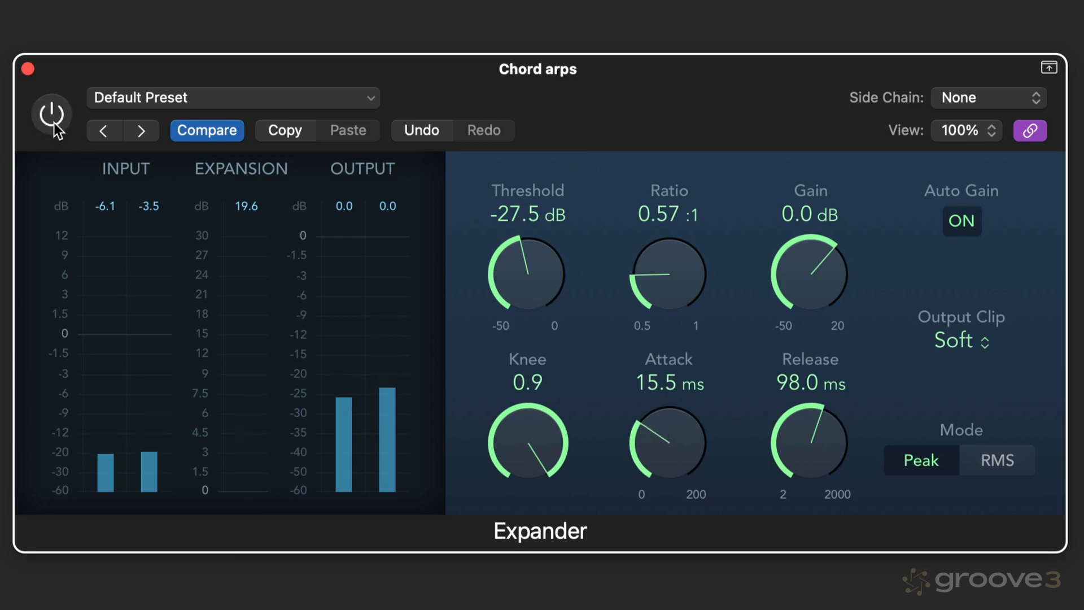
{"action": "left_click", "coordinate": [55, 125]}
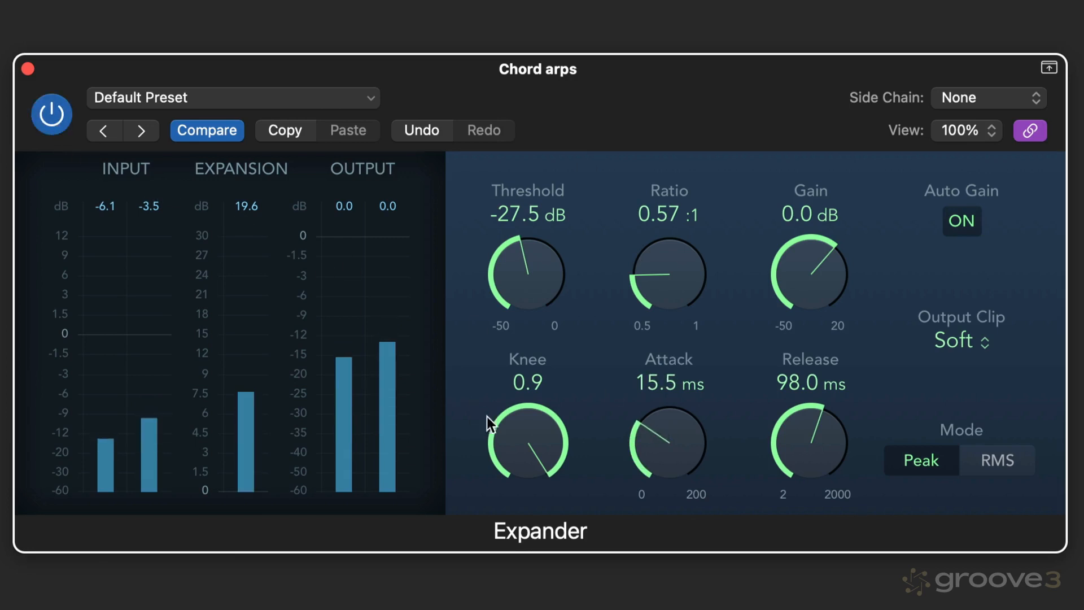
{"action": "left_click_drag", "start_coordinate": [666, 341], "coordinate": [610, 550]}
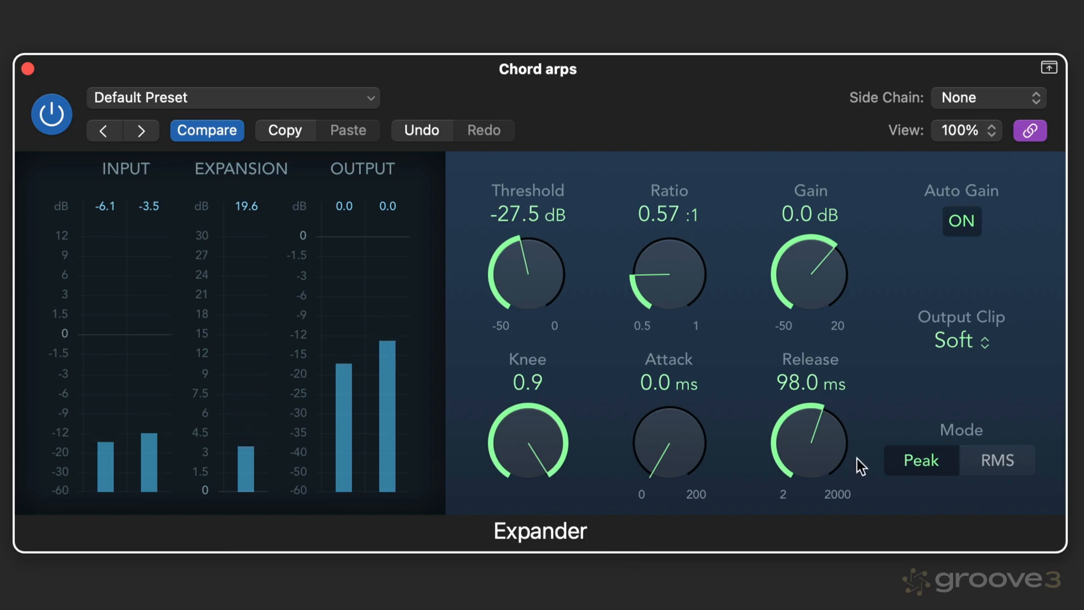
- Audition a release of 440 ms against the bypassed signal and return the release to 98 ms
{"action": "left_click_drag", "start_coordinate": [761, 495], "coordinate": [783, 350]}
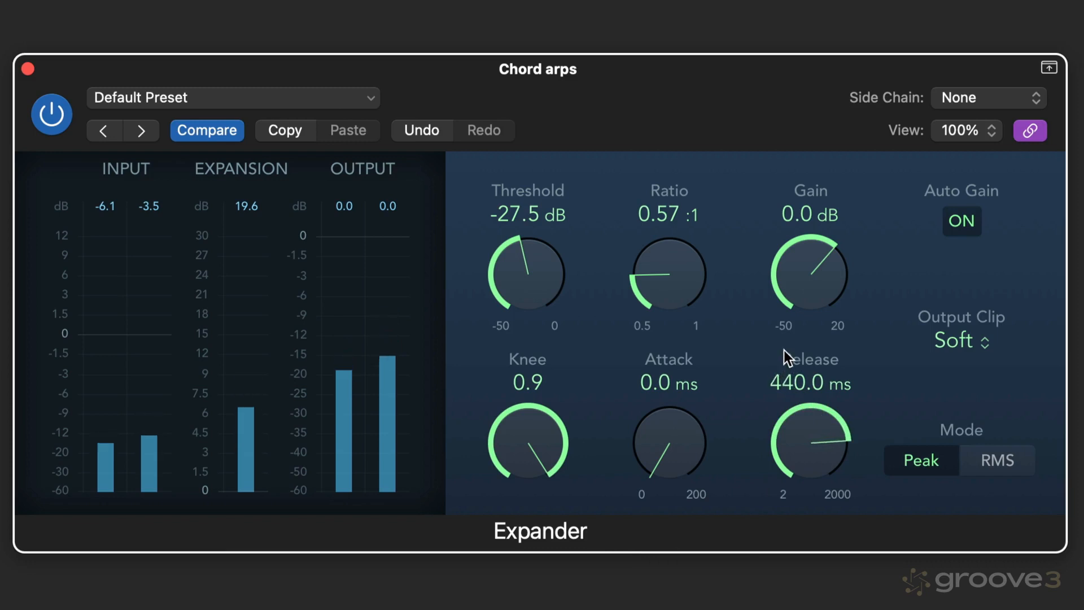
{"action": "left_click", "coordinate": [53, 118]}
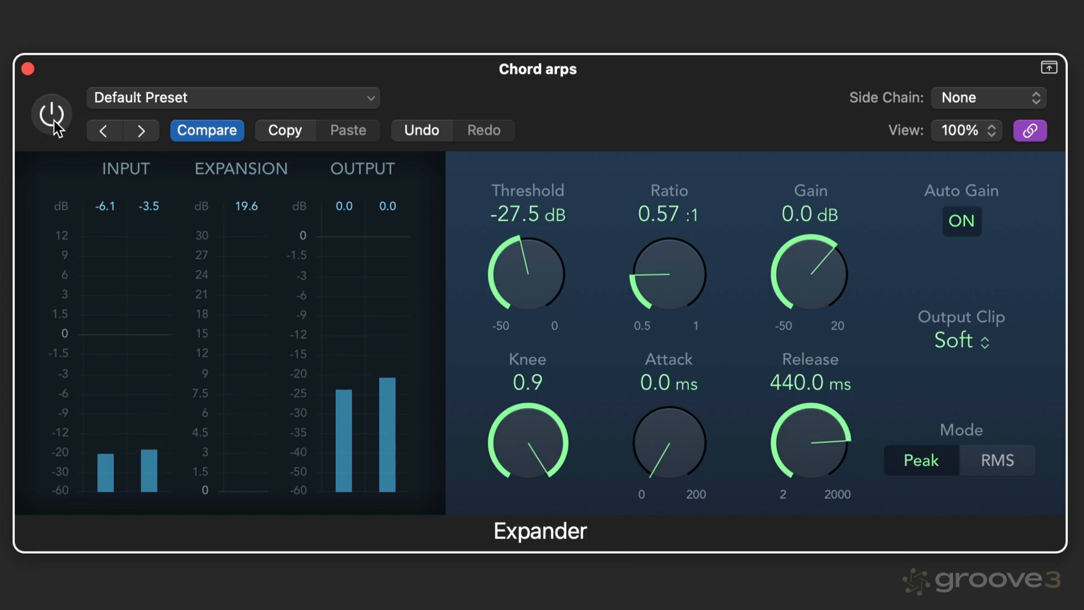
{"action": "left_click", "coordinate": [53, 117]}
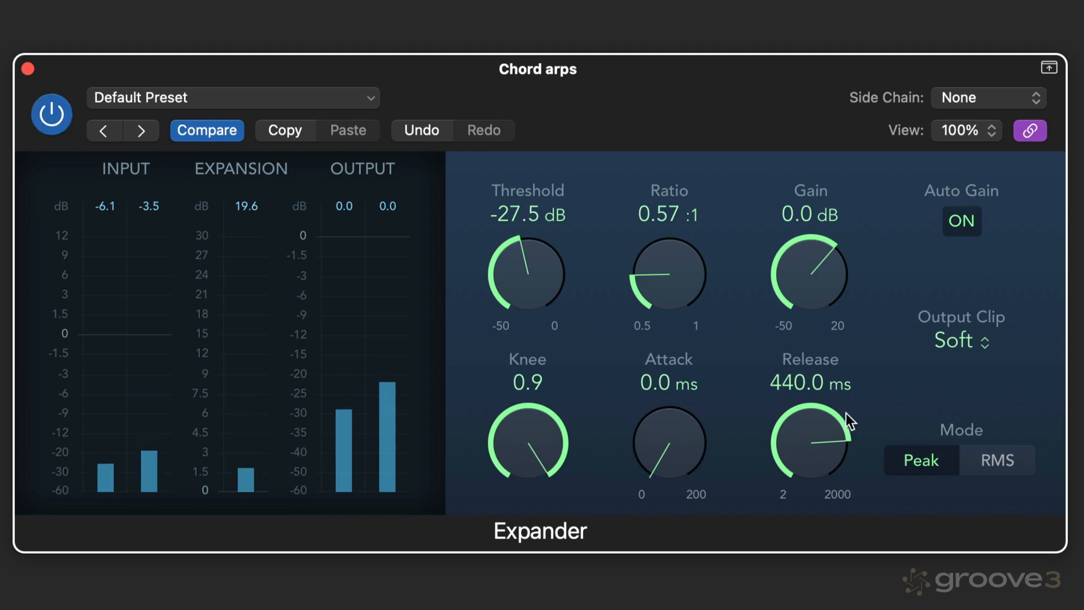
{"action": "left_click_drag", "start_coordinate": [846, 413], "coordinate": [774, 496]}
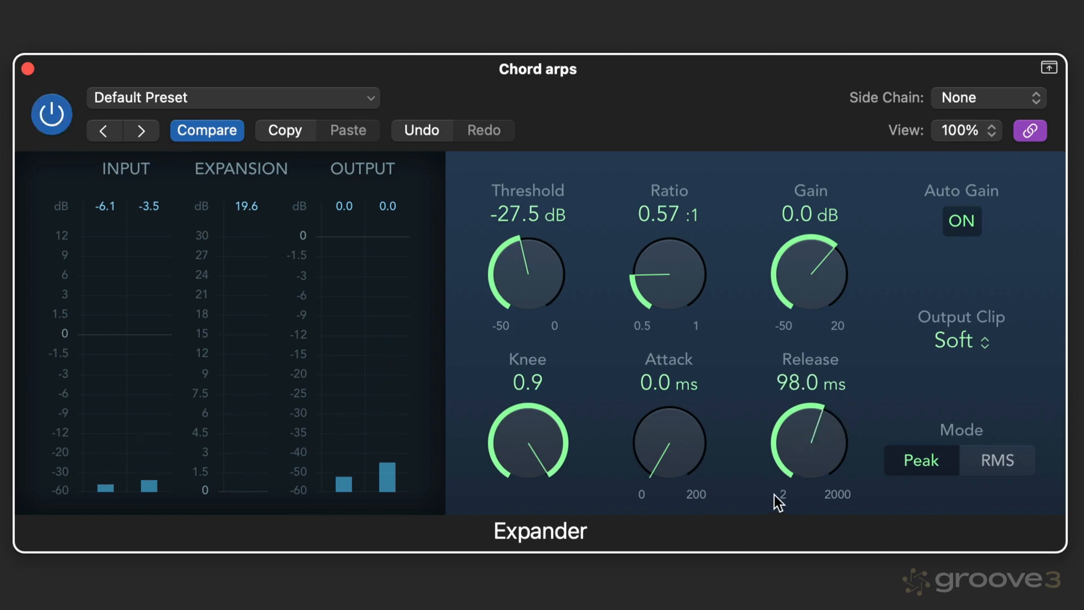
- Audition the RMS detection mode and switch back to Peak
{"action": "left_click", "coordinate": [995, 460]}
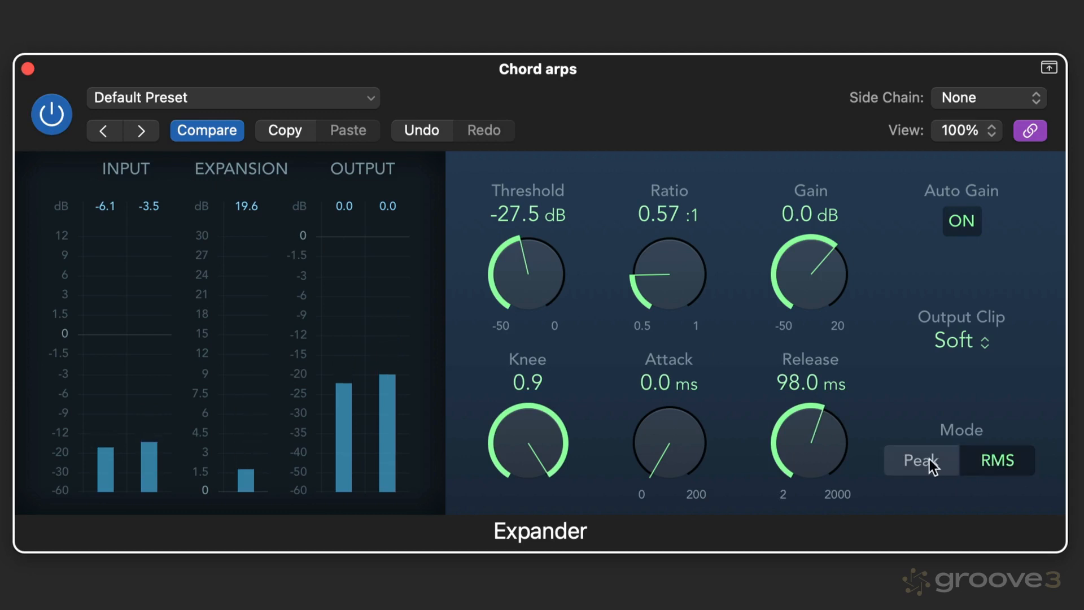
{"action": "left_click", "coordinate": [909, 458]}
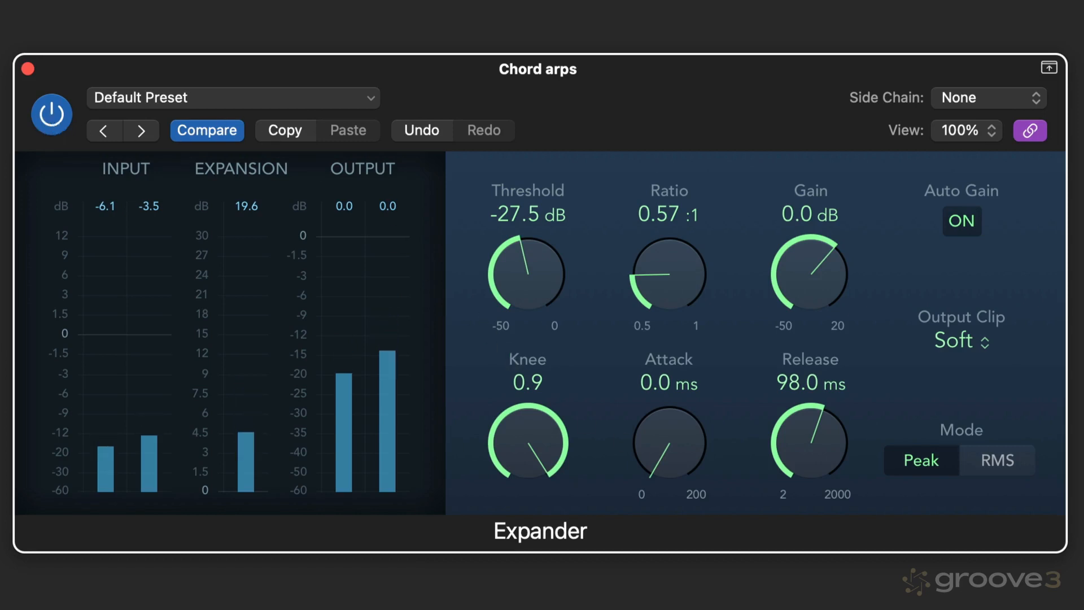
- Compare the final expander settings with the unprocessed signal, leaving the Expander bypassed
{"action": "left_click", "coordinate": [51, 115]}
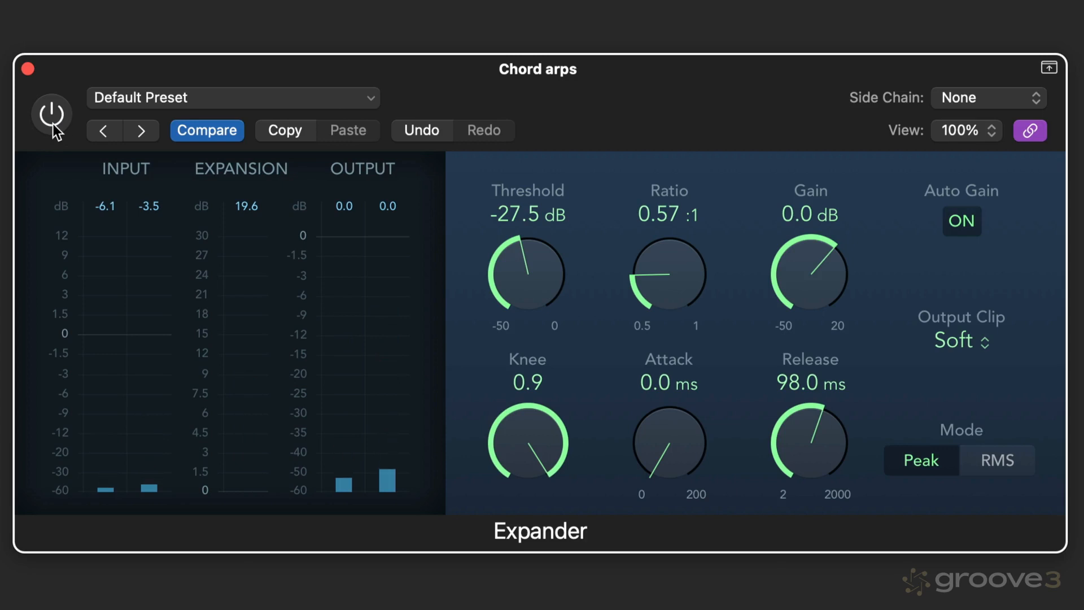
{"action": "left_click", "coordinate": [54, 118]}
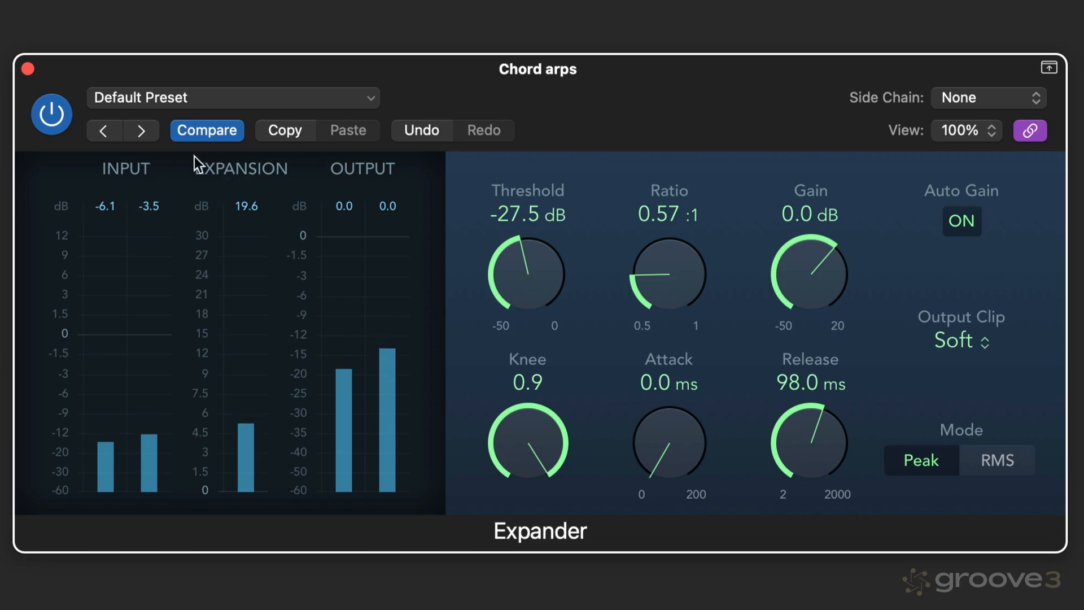
{"action": "left_click", "coordinate": [53, 115]}
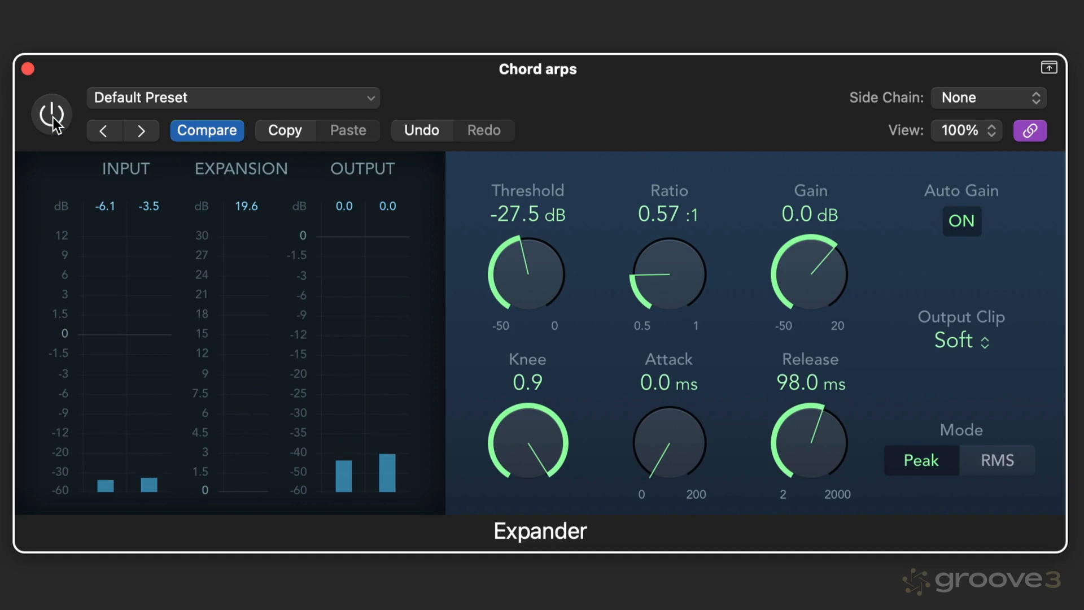